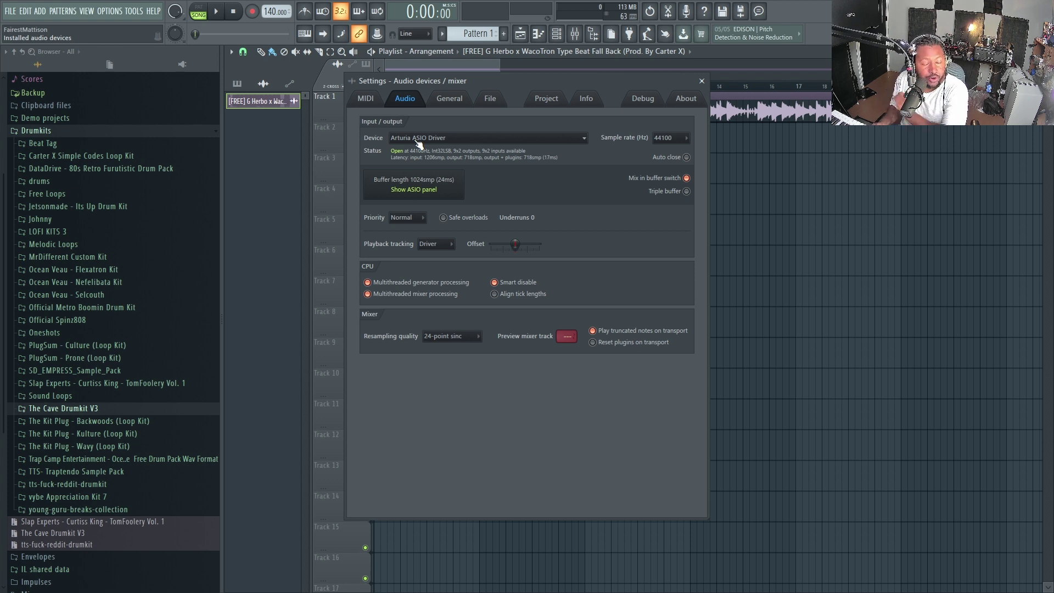
Step: Open the audio device list to confirm the Arturia ASIO Driver is the output device
click(416, 140)
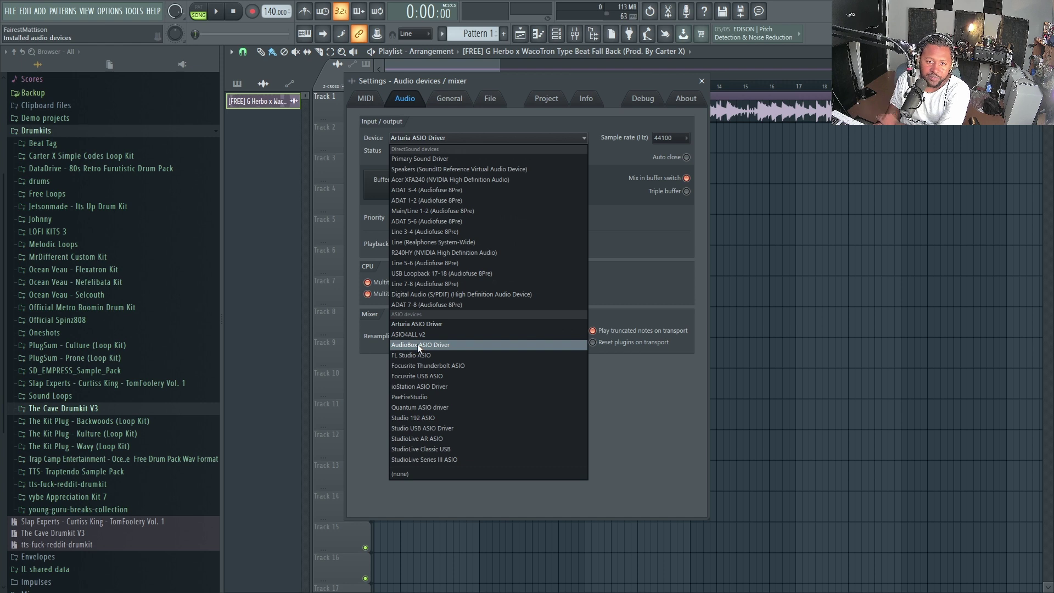
click(642, 261)
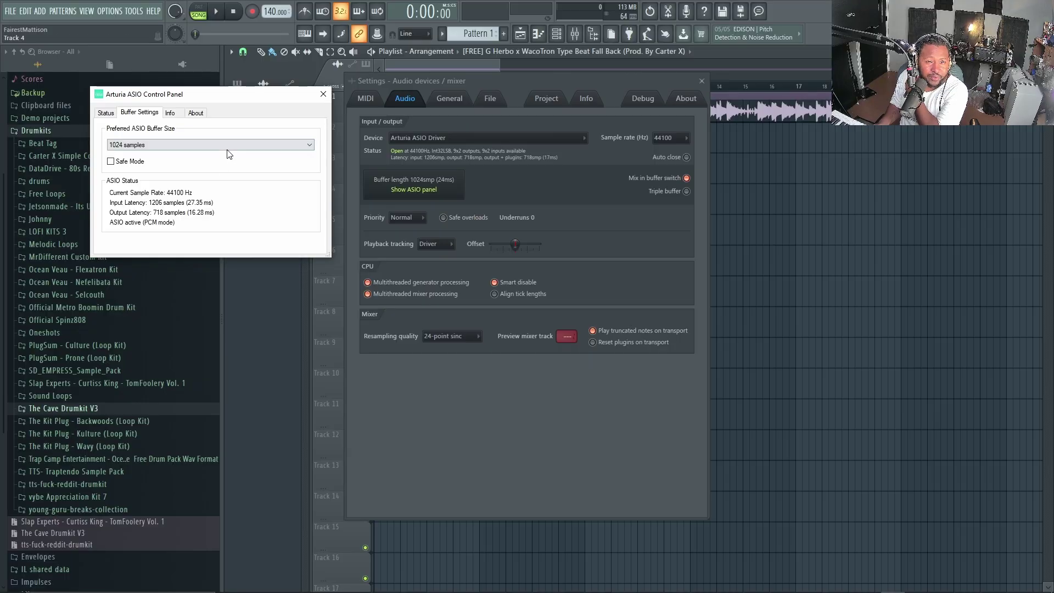
Step: Open the Preferred ASIO Buffer Size choices in the Arturia ASIO Control Panel
click(226, 148)
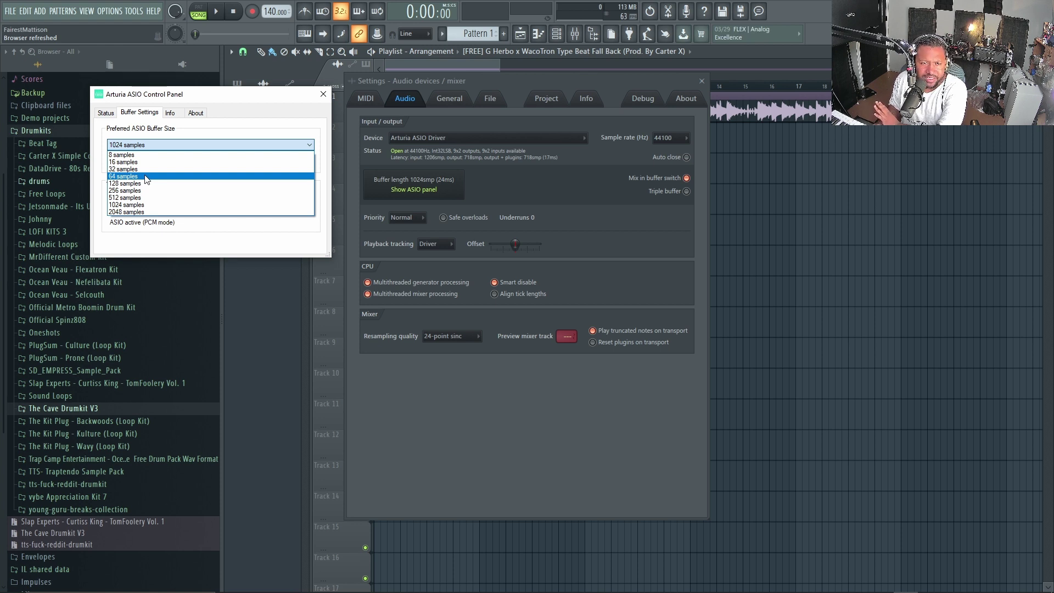
Step: Set the ASIO buffer to 64 samples and close the audio settings
click(146, 177)
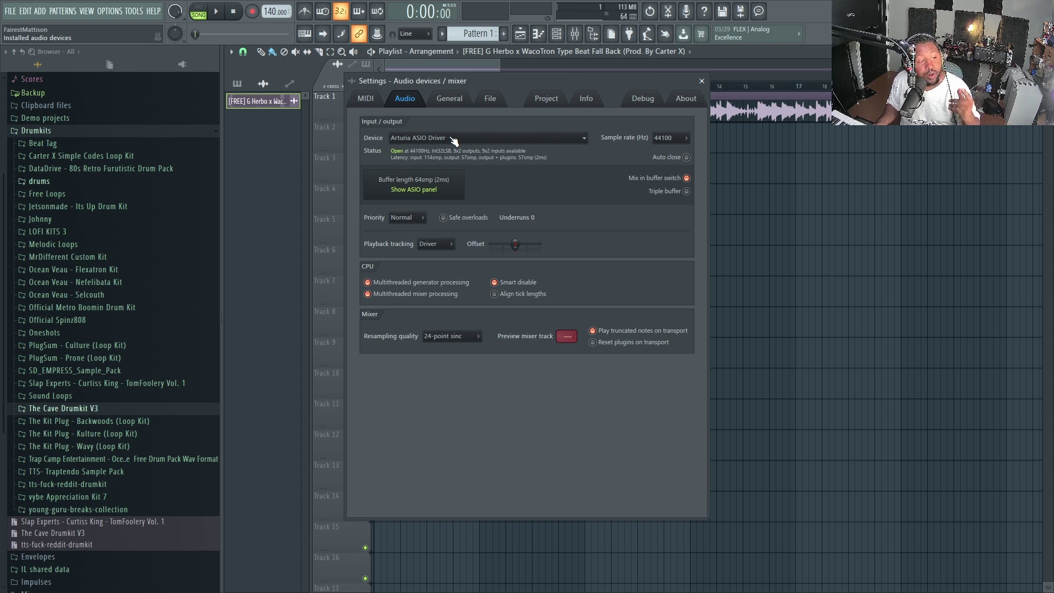
click(702, 80)
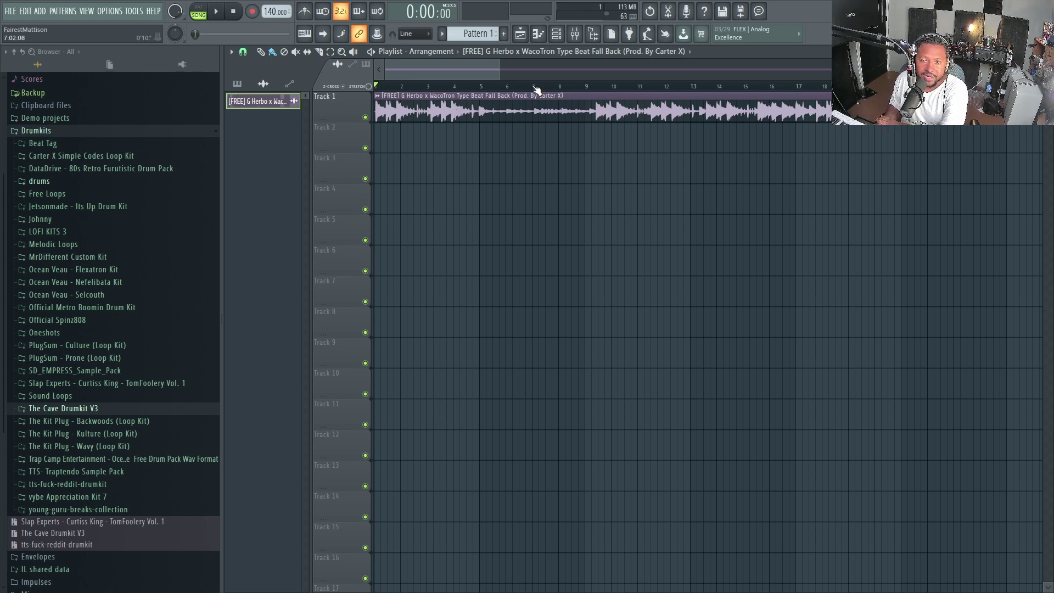
Step: Play and stop the beat, then open its audio clip's channel settings and the mixer
click(218, 14)
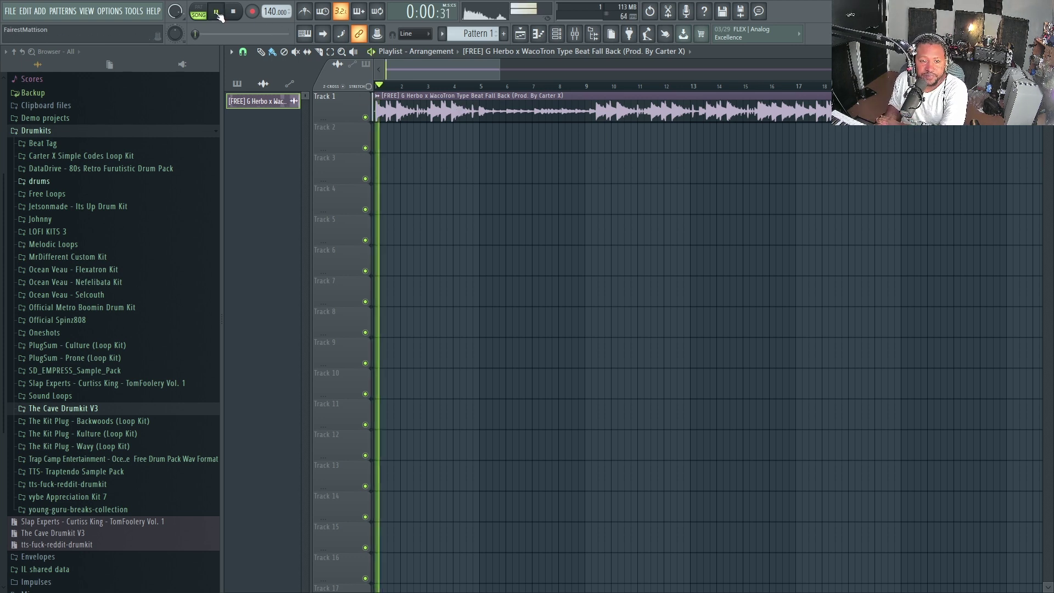
click(237, 16)
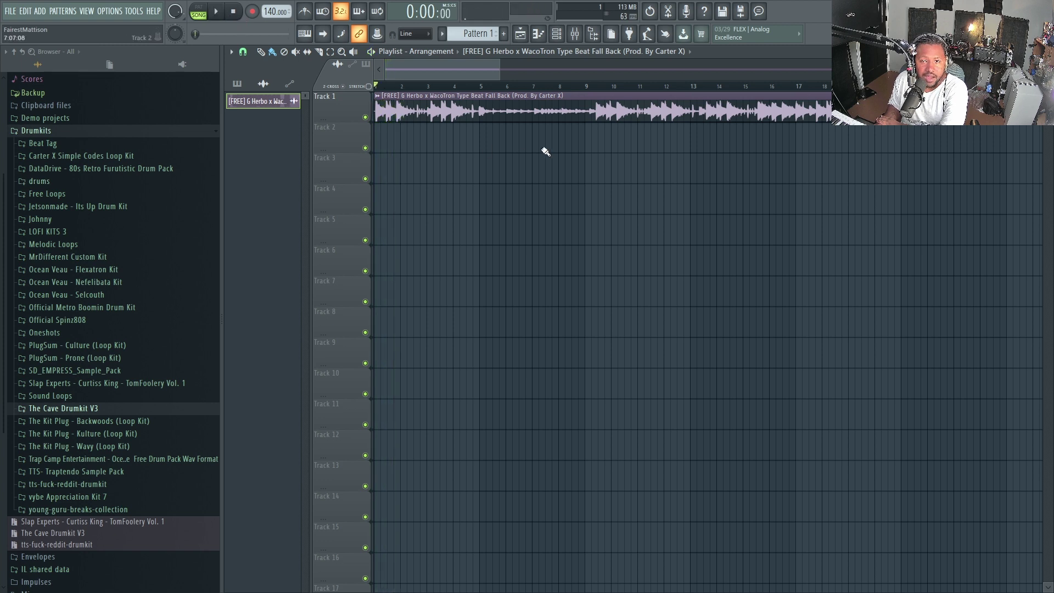
double_click(457, 116)
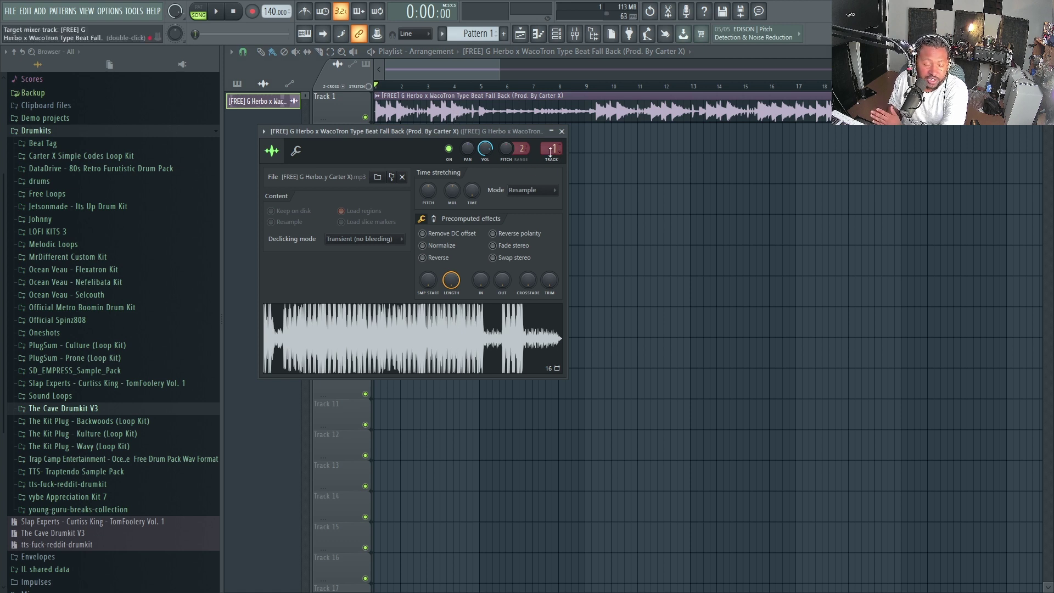
click(575, 34)
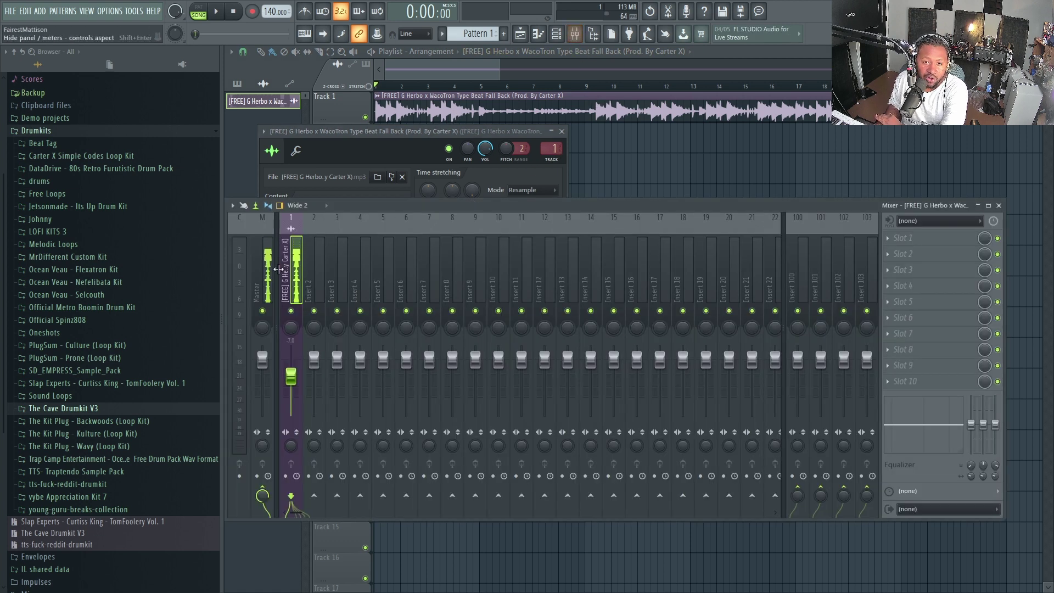
Step: Preview the song, then select mixer Insert 2 and bring up its audio input list
click(216, 11)
click(233, 12)
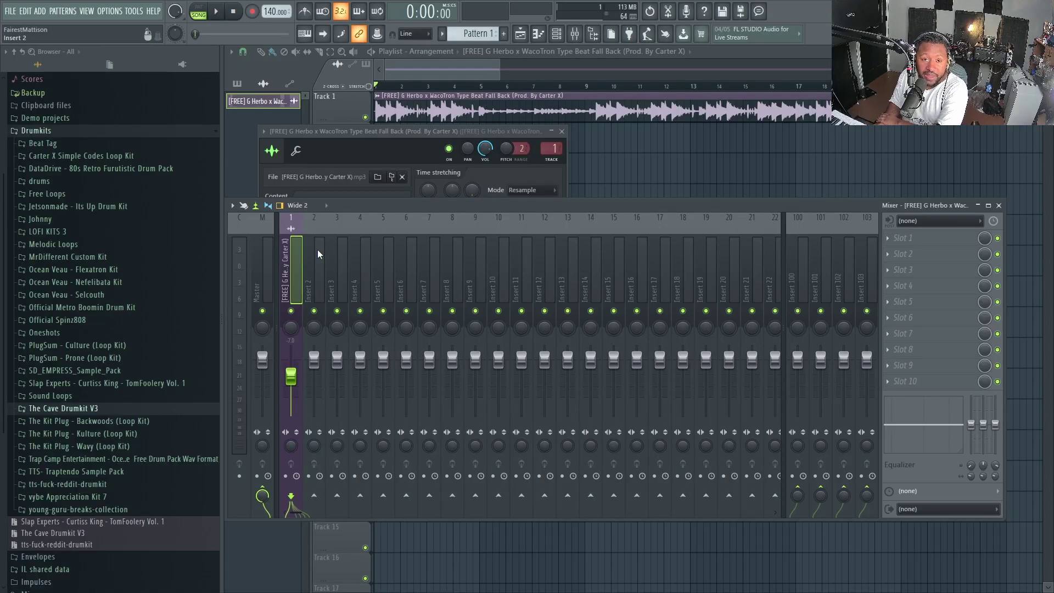
click(318, 253)
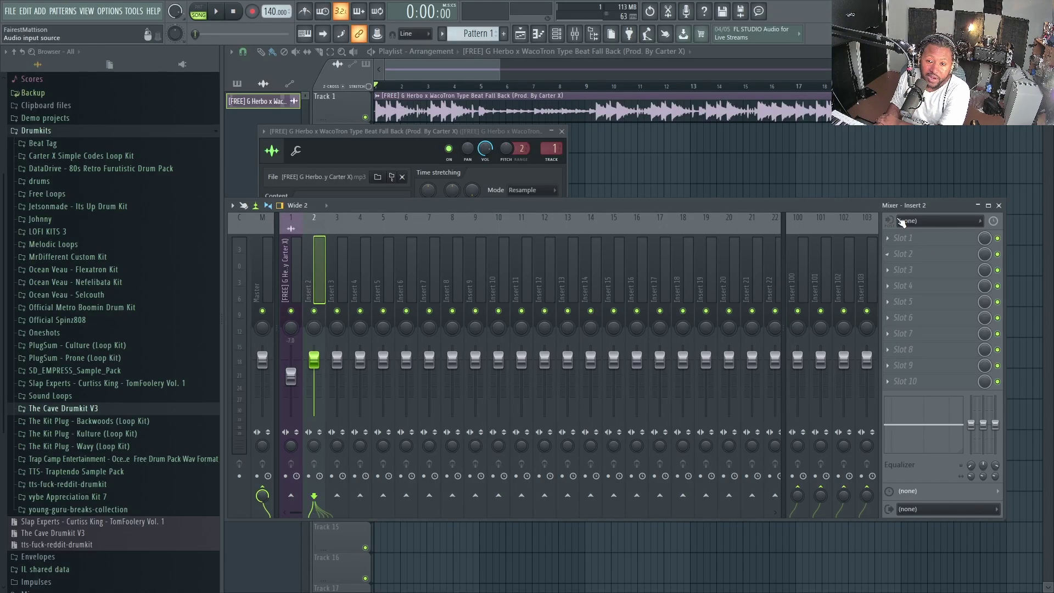
click(931, 221)
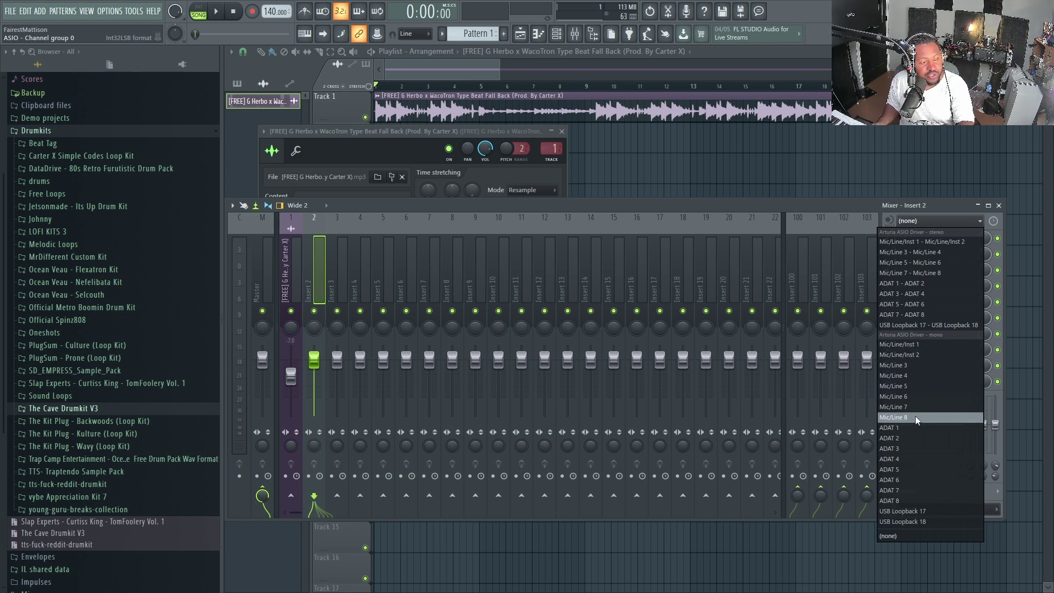
Step: Set Insert 2's input to Mic/Line/Inst 1 and disable its Master send
click(922, 344)
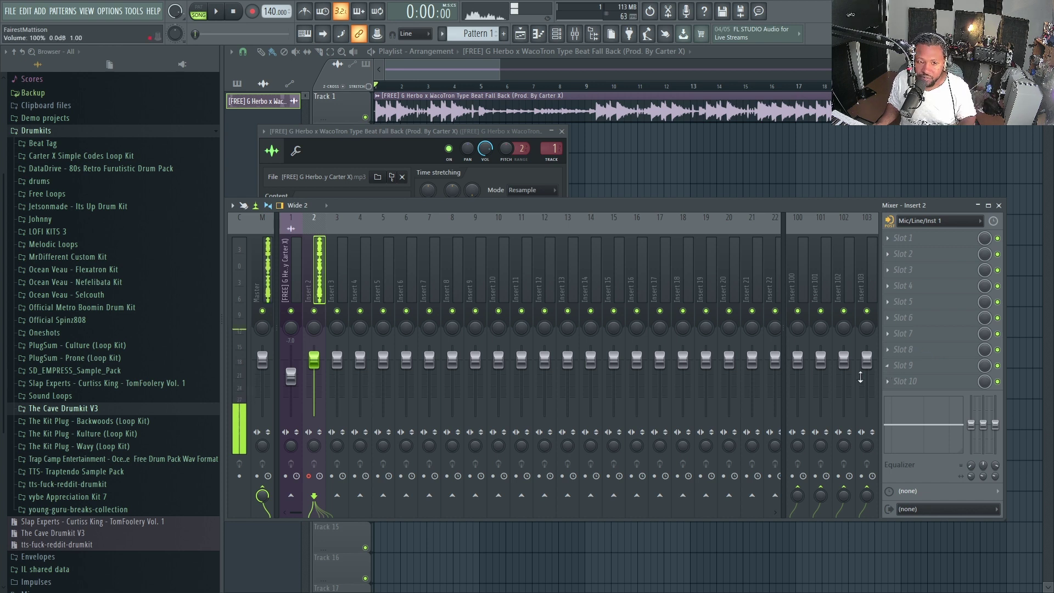
click(272, 491)
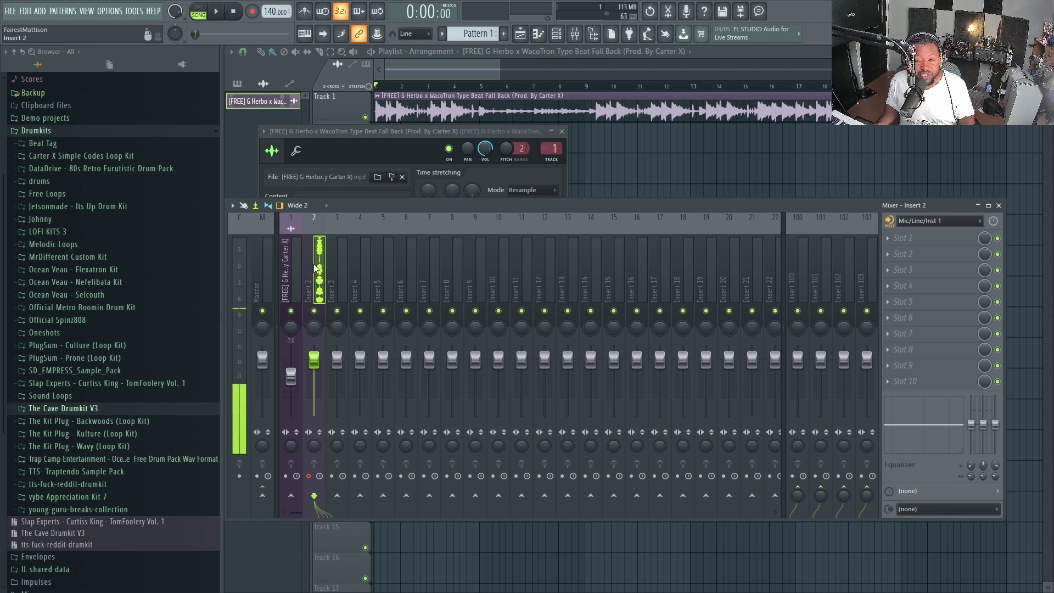
Step: Re-enable Insert 2's send to the Master, then close the mixer with F12
click(263, 495)
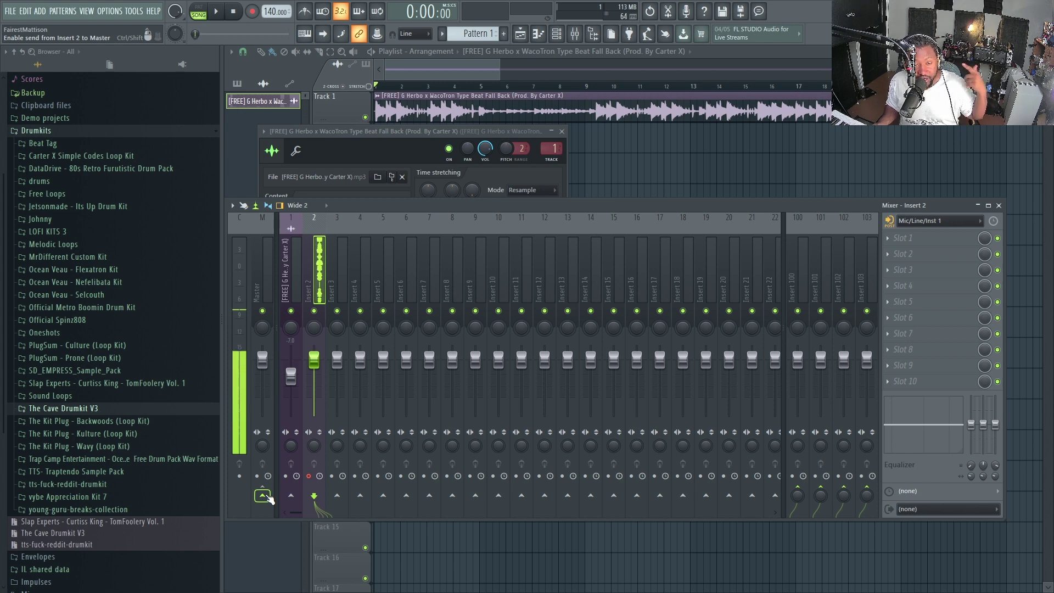
click(268, 496)
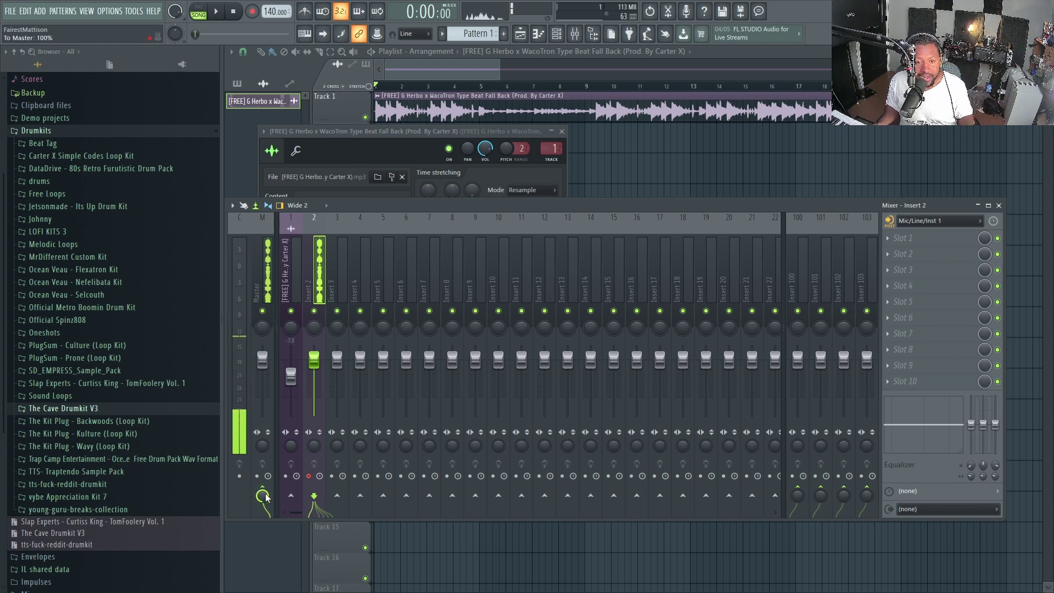
click(263, 494)
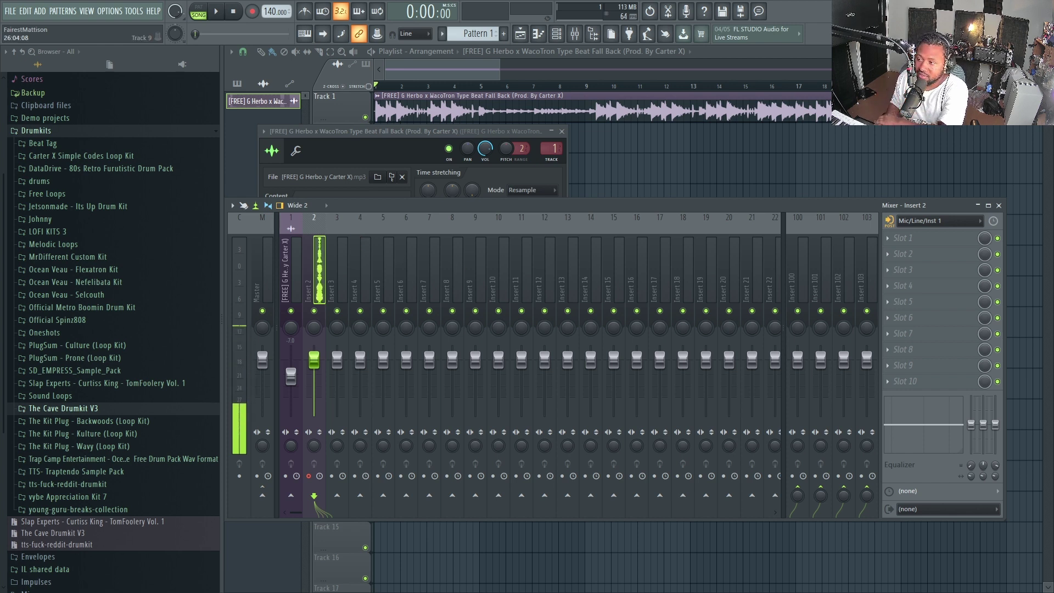
click(263, 496)
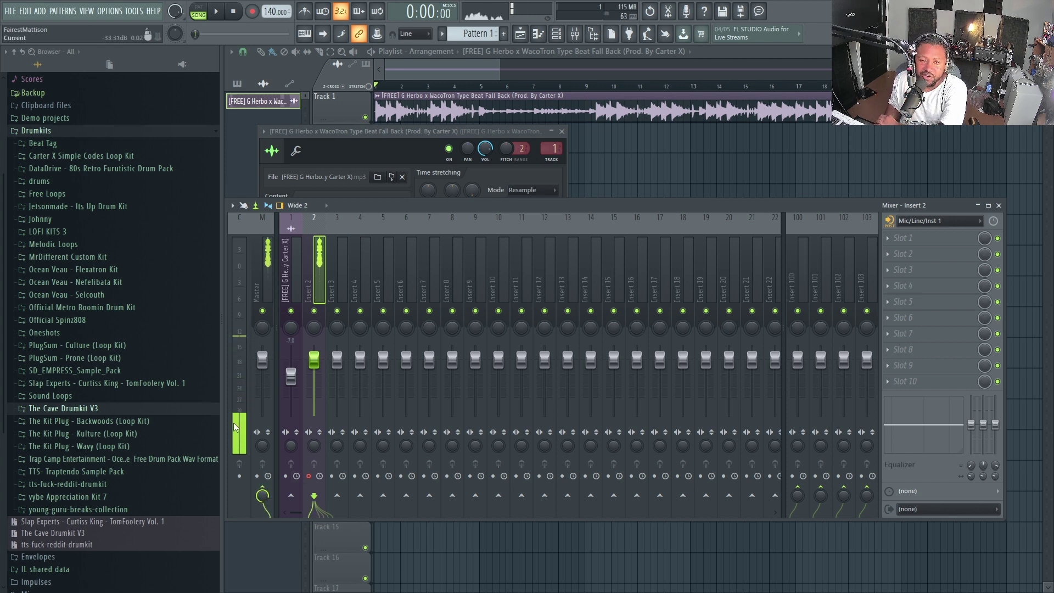
key(F12)
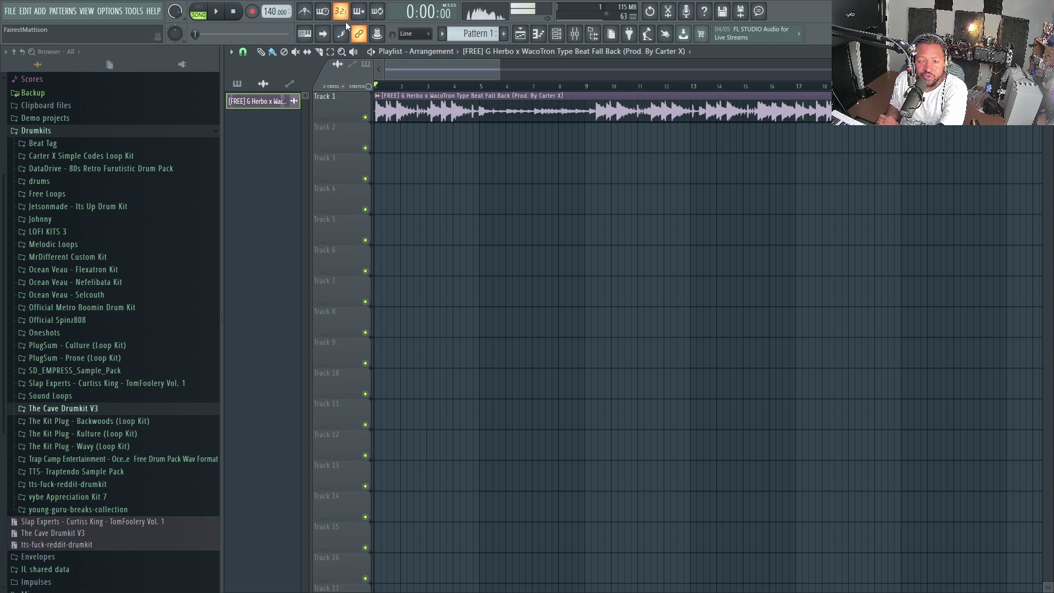
Step: Record a vocal take after the count-in and stop it, placing the clip on Track 2
click(216, 12)
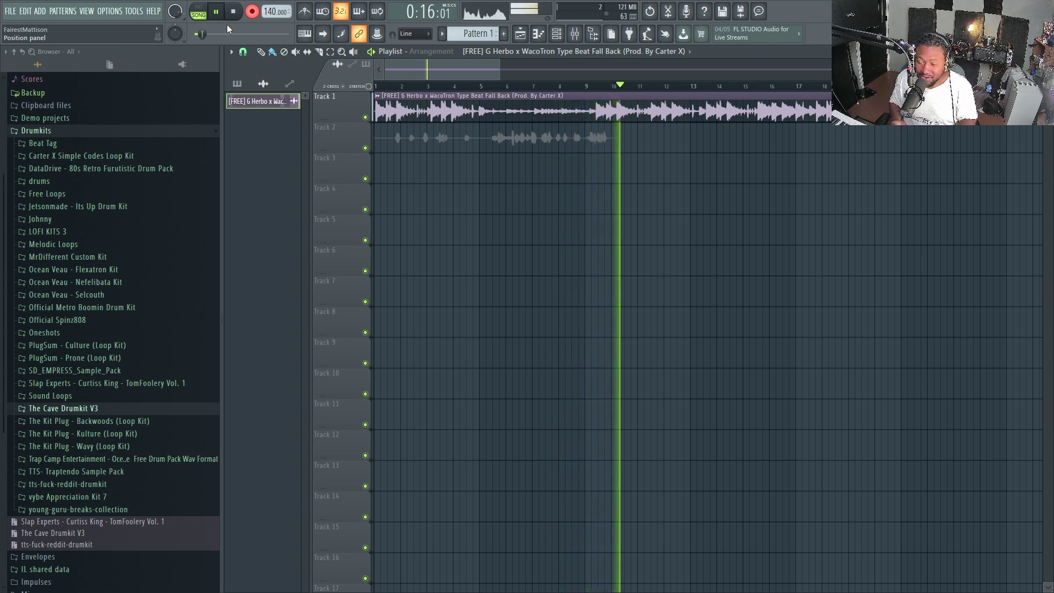
key(space)
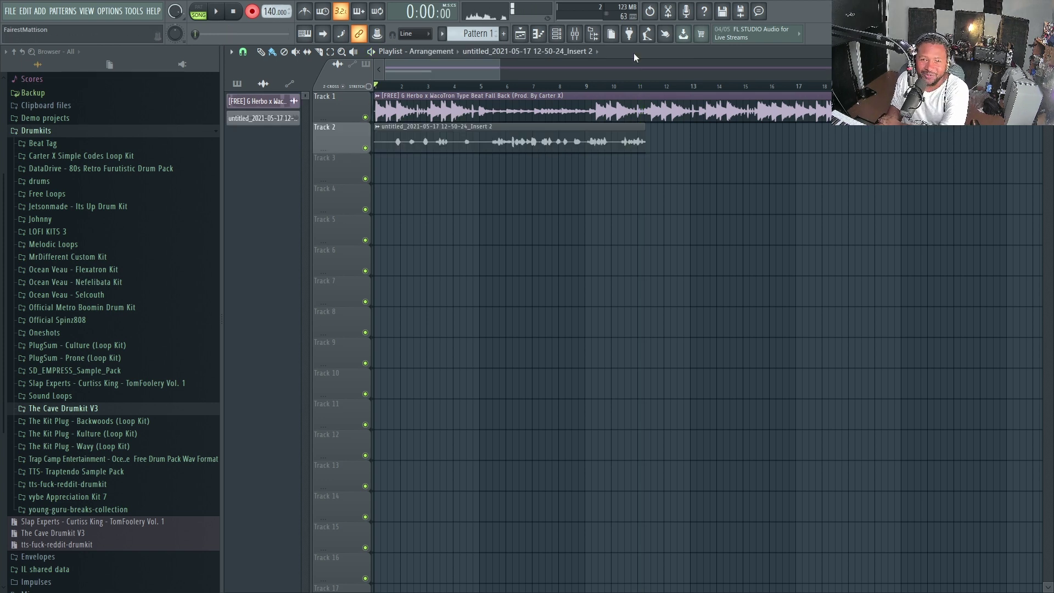
click(575, 34)
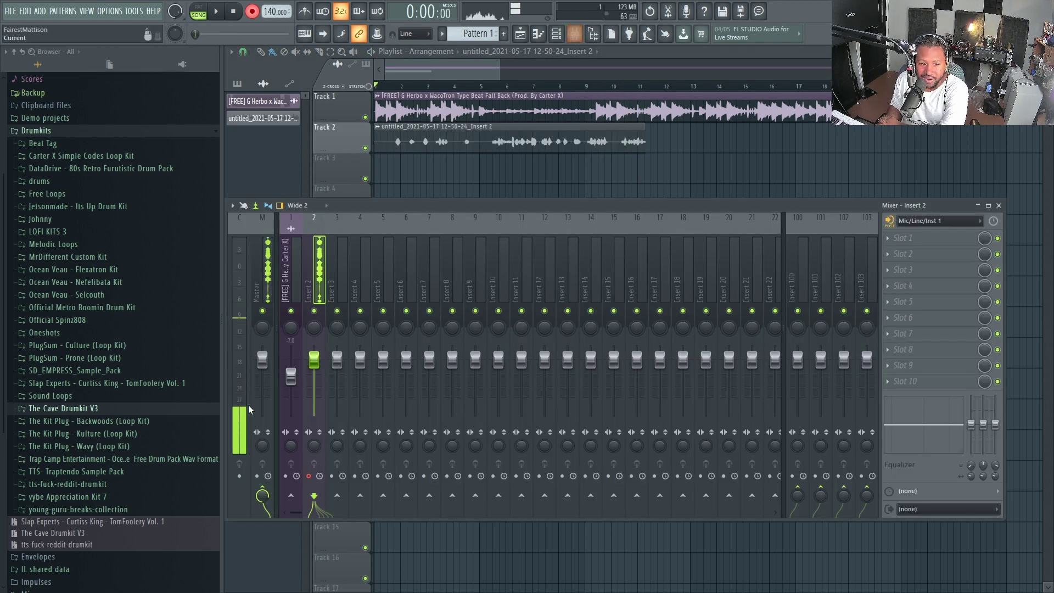
click(266, 494)
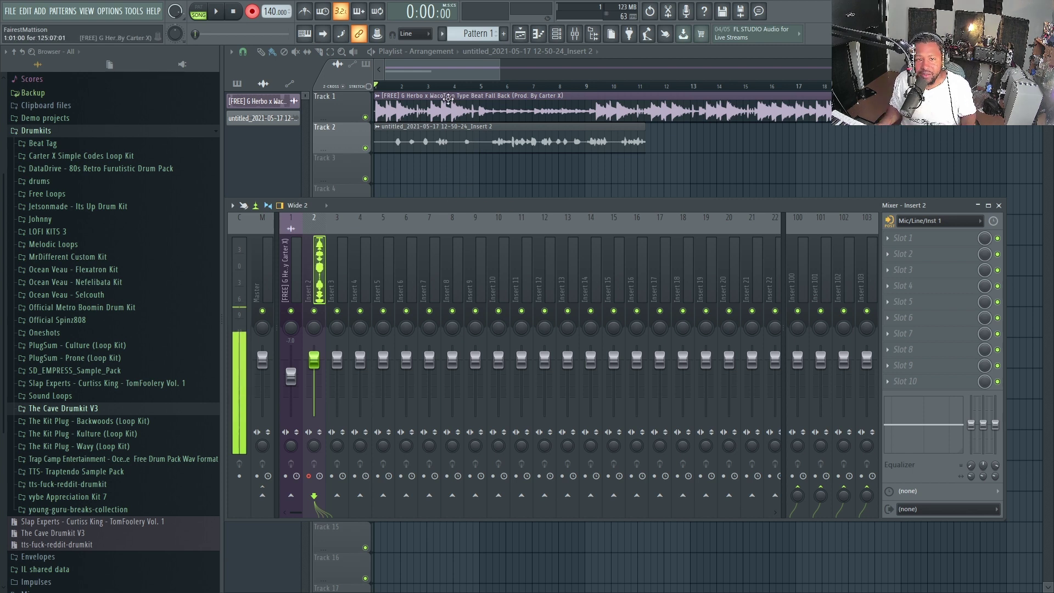
key(F9)
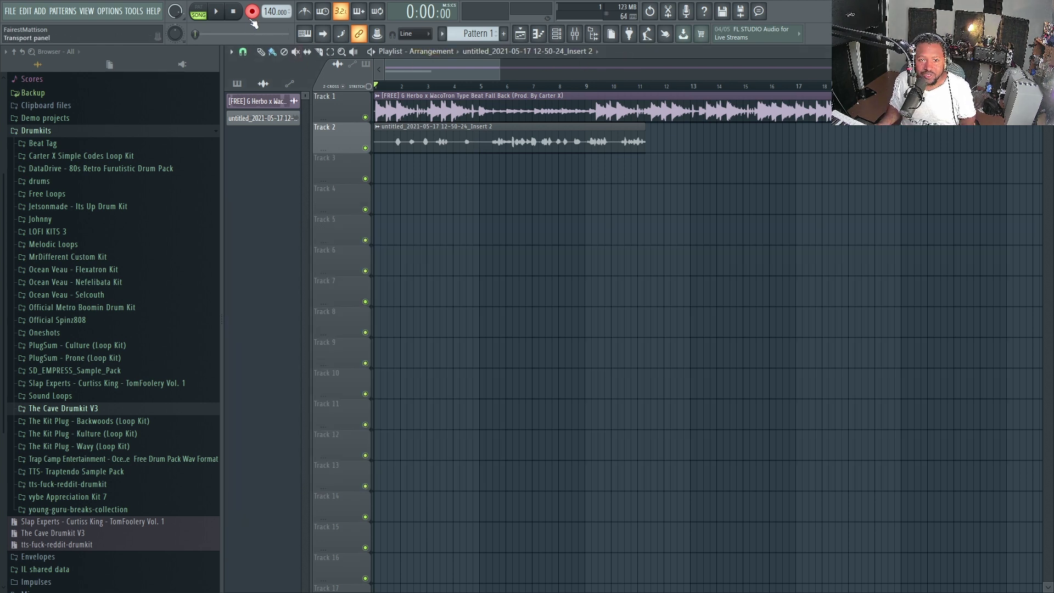
key(space)
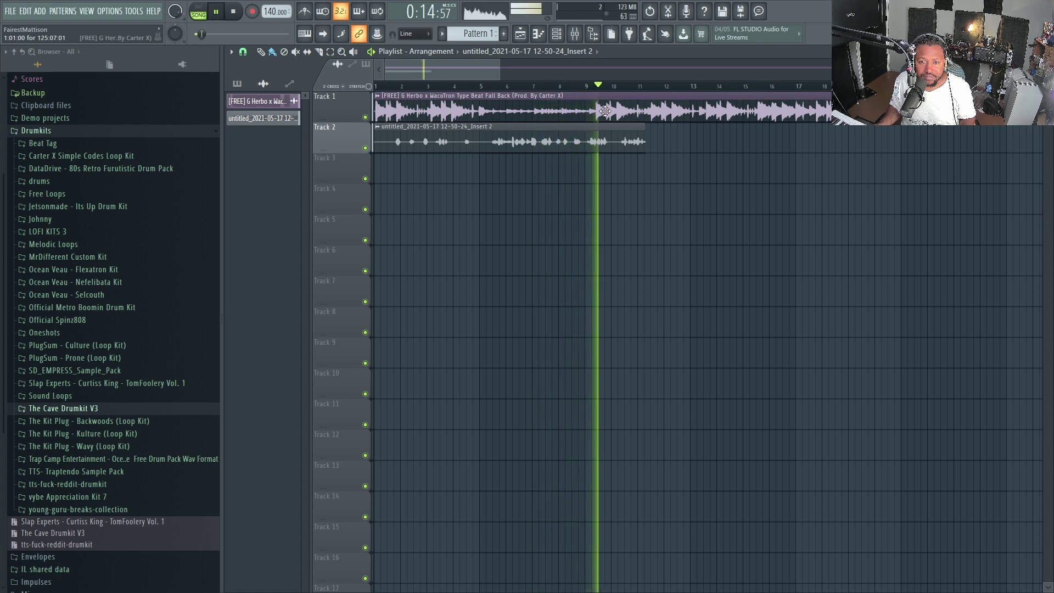
key(space)
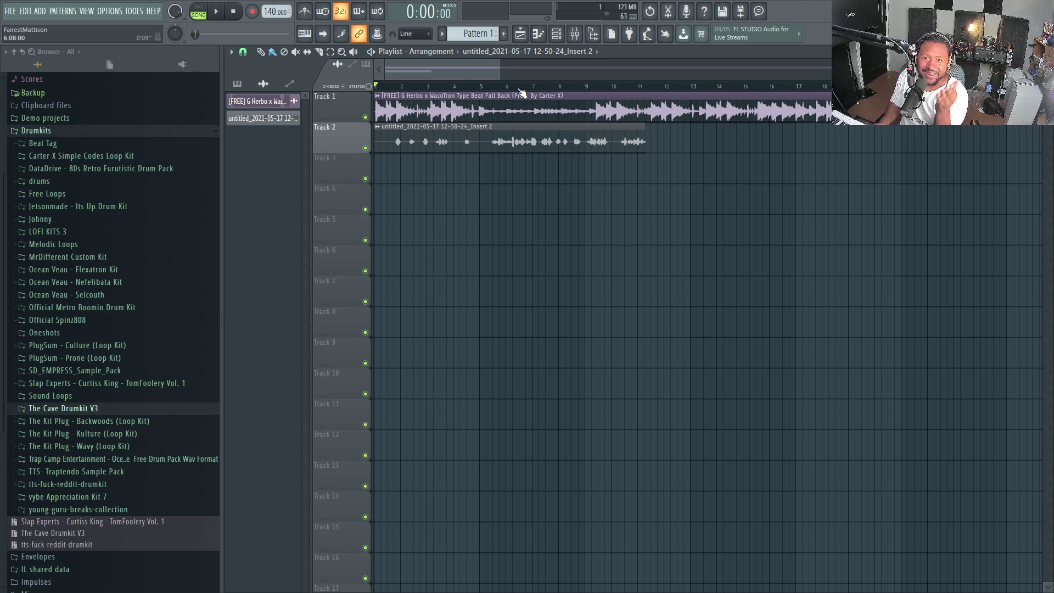
Step: Show the channel rack and mixer, then open the Track 2 vocal clip's channel settings
click(569, 39)
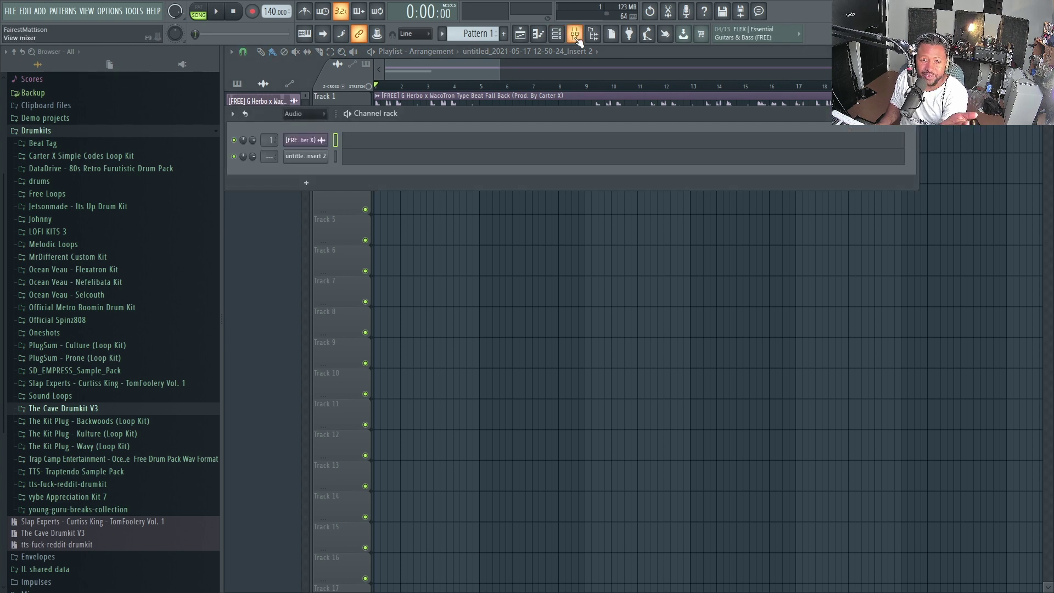
click(575, 34)
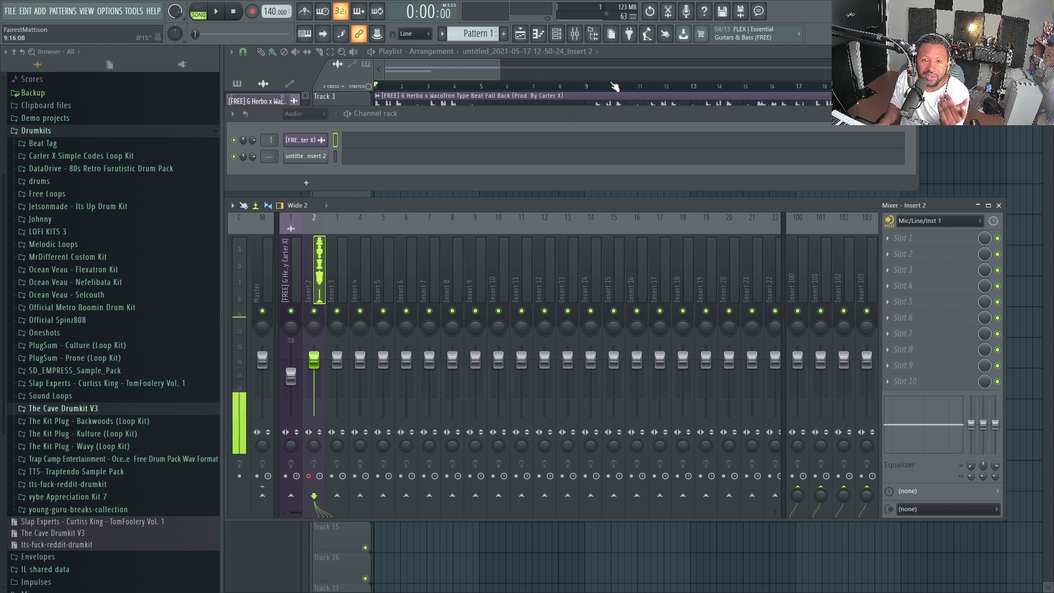
click(659, 53)
double_click(543, 144)
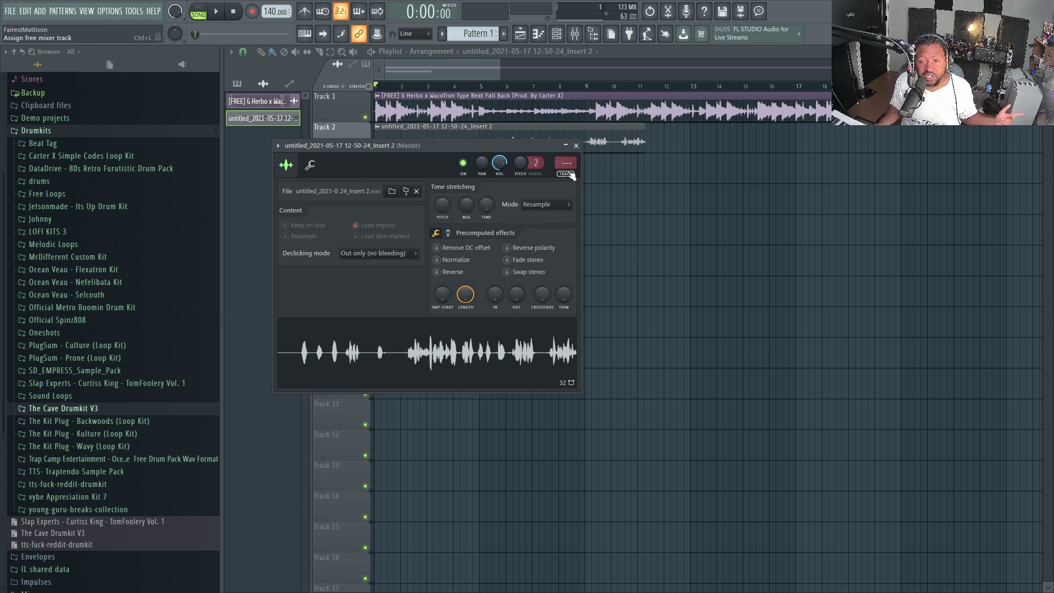
Step: Set the vocal clip's mixer track to 2, set Insert 2's input to (none), and play the song
click(571, 175)
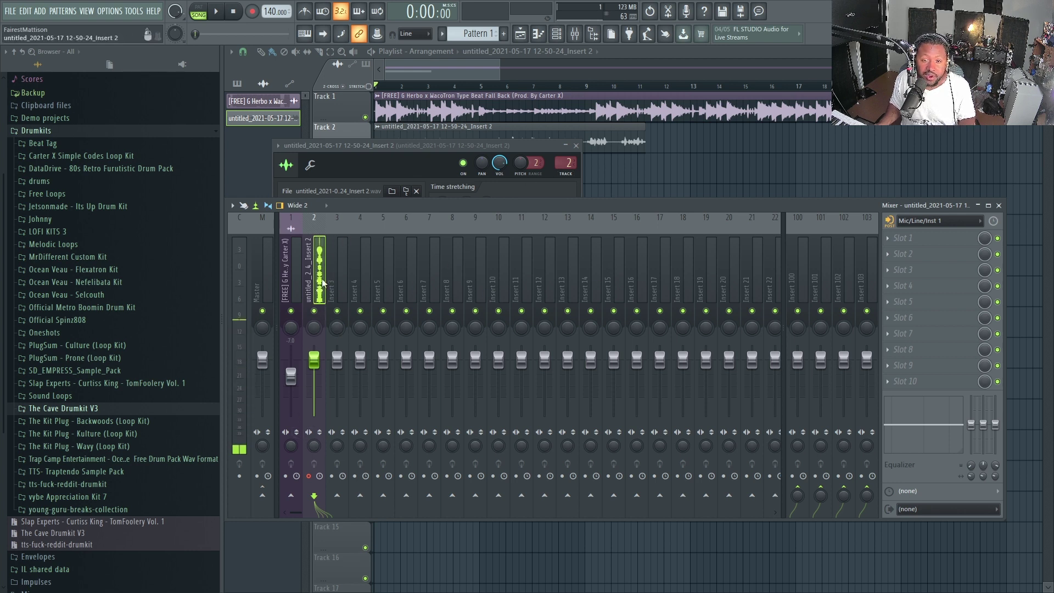
click(944, 222)
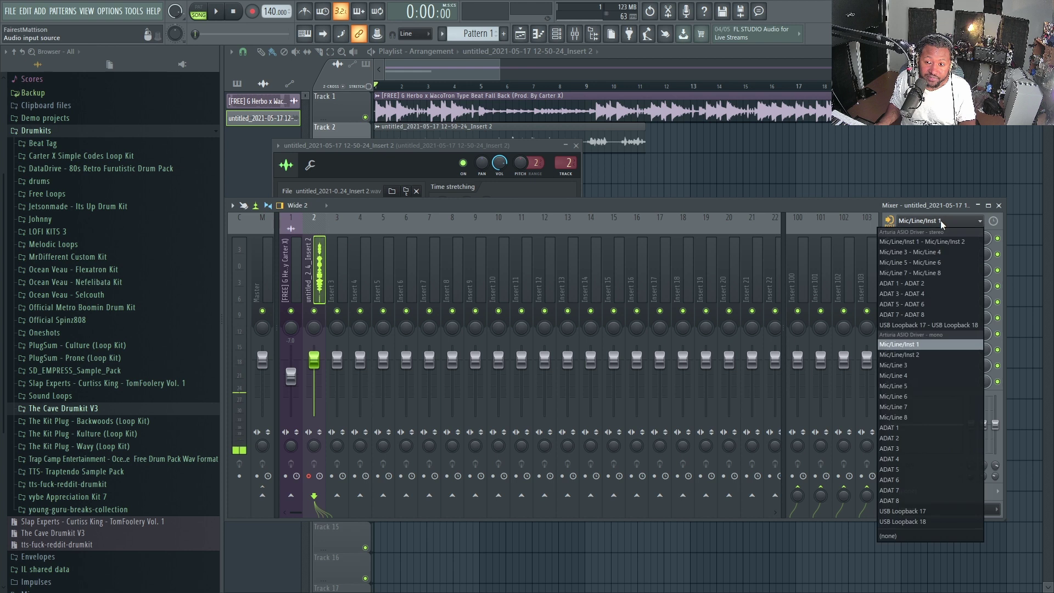
click(898, 537)
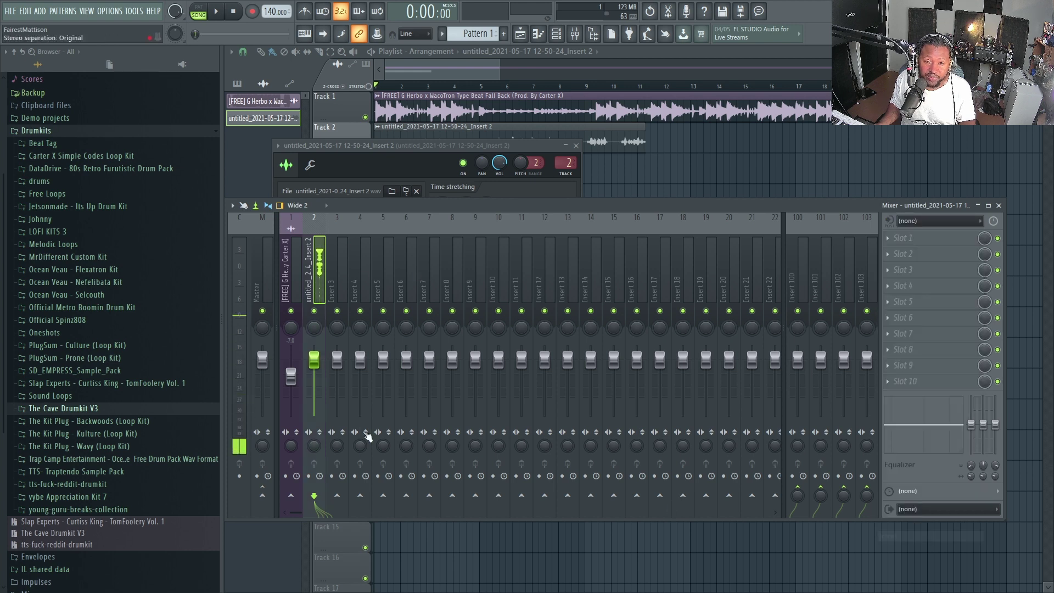
key(space)
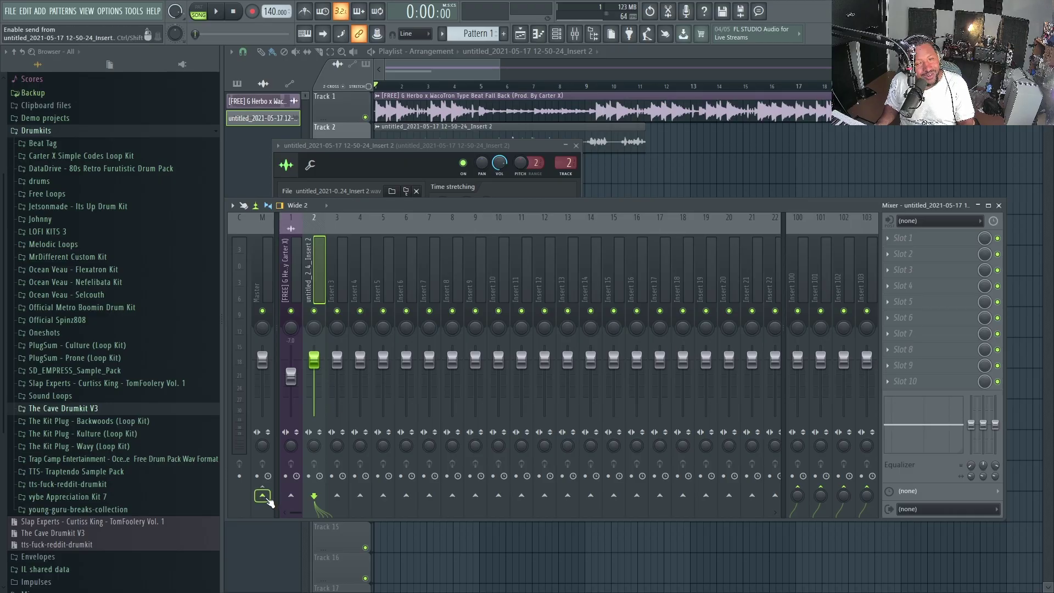
Step: Re-enable Insert 2's send to the Master channel so the vocal take plays through it
click(267, 500)
key(space)
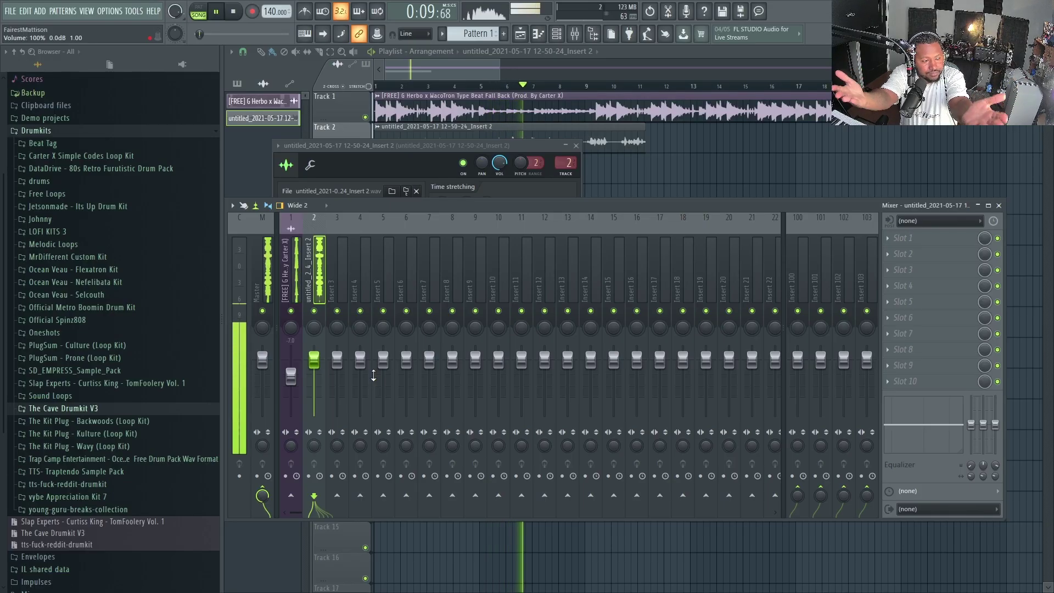
key(space)
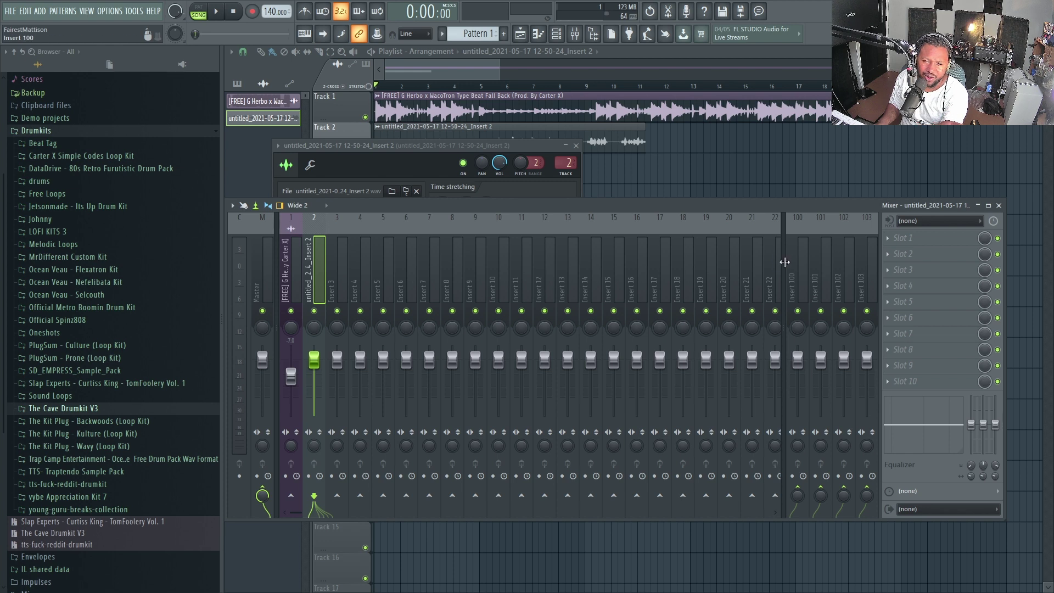
Step: Select mixer Insert 2 and set its audio input to Mic/Line/Inst 1
click(771, 261)
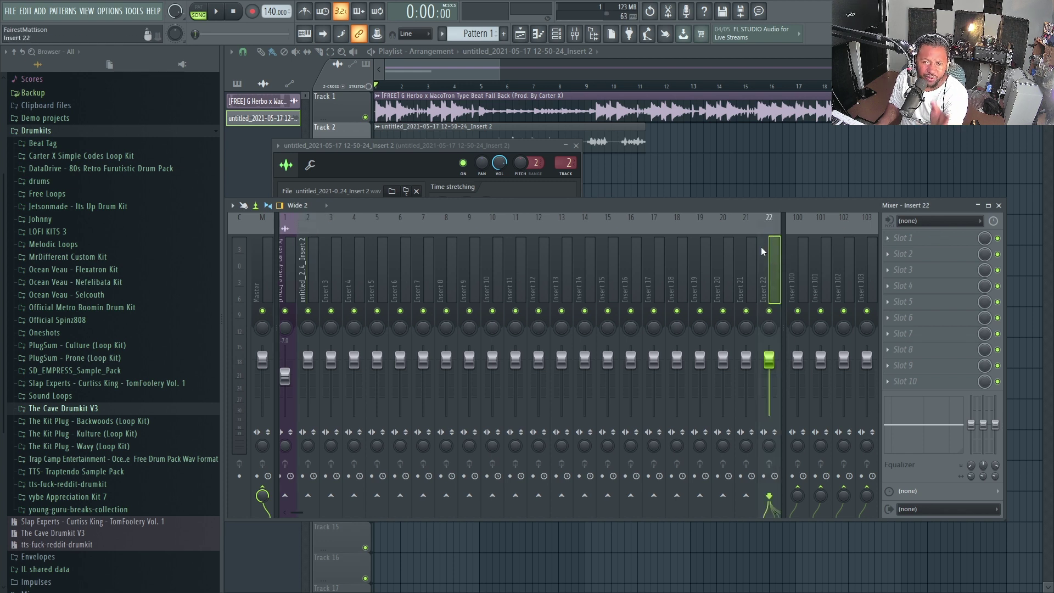
drag(308, 509, 293, 507)
click(314, 291)
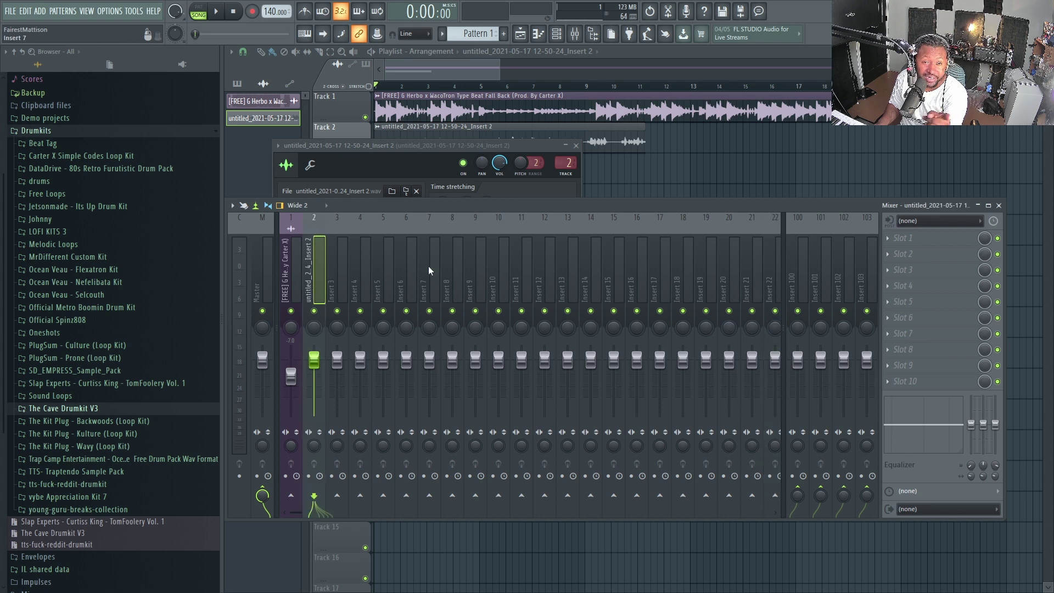
click(916, 220)
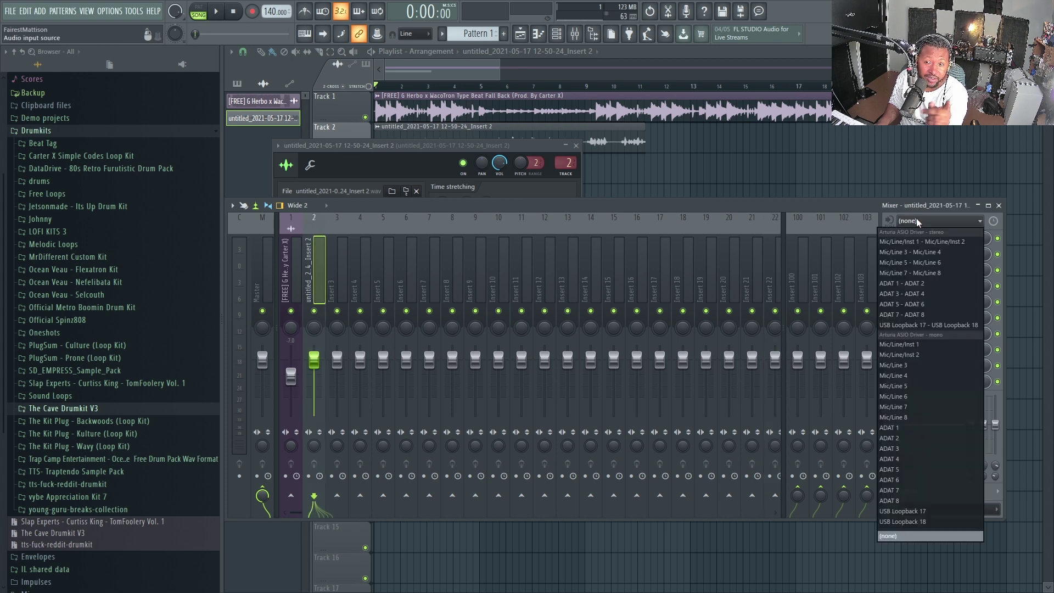
click(904, 341)
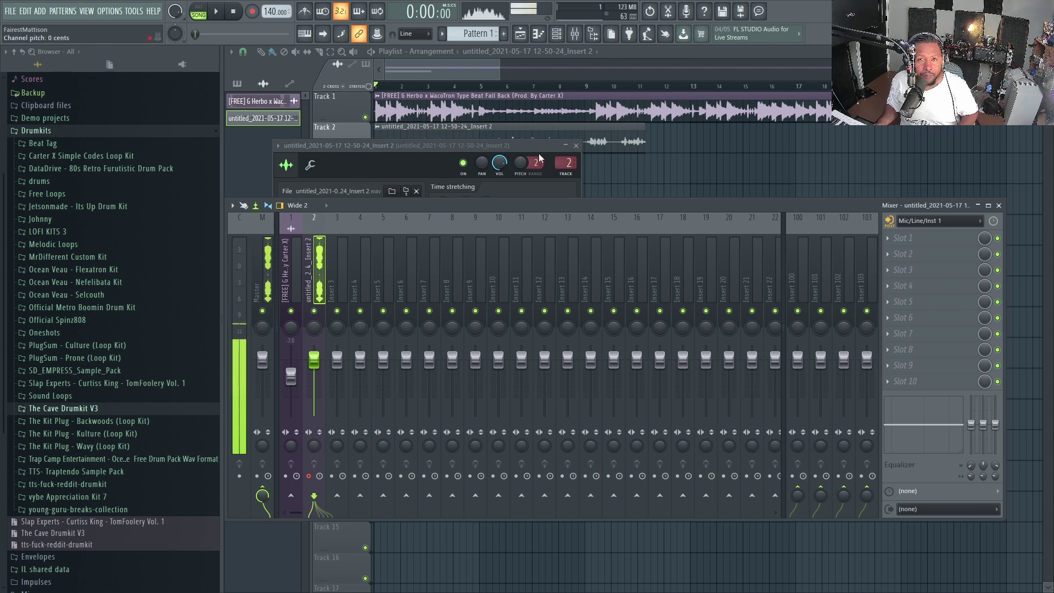
Step: Record a second vocal take with count-in so it lands on Track 3 below the first
key(Escape)
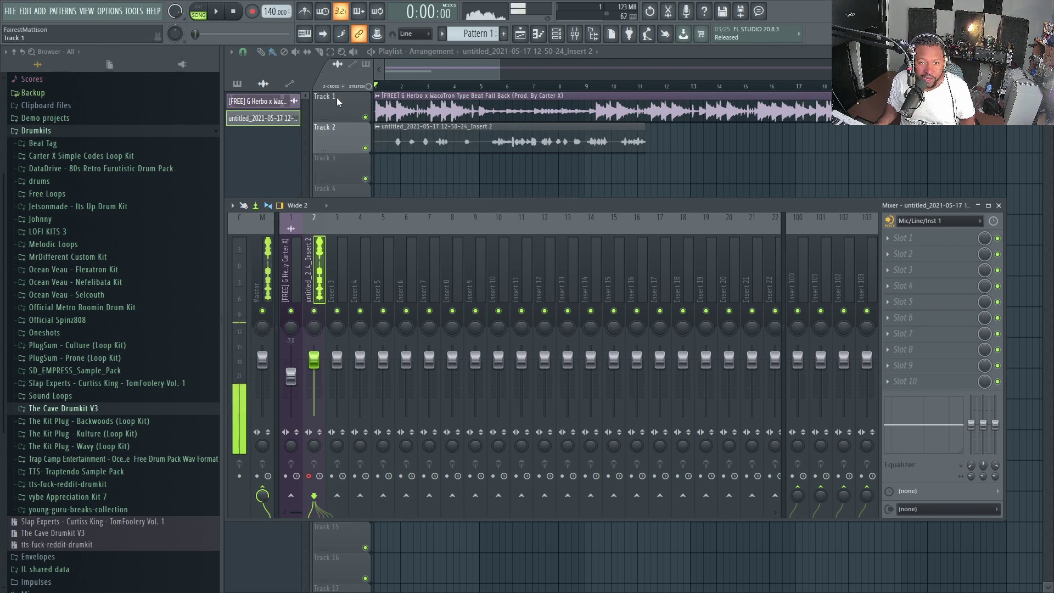
click(251, 11)
click(217, 11)
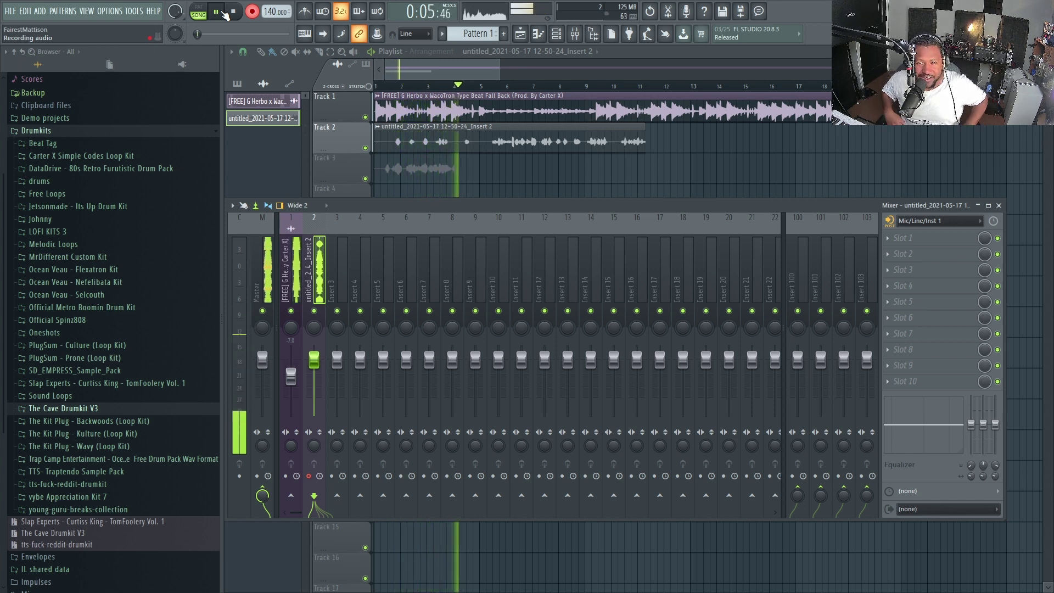
click(233, 11)
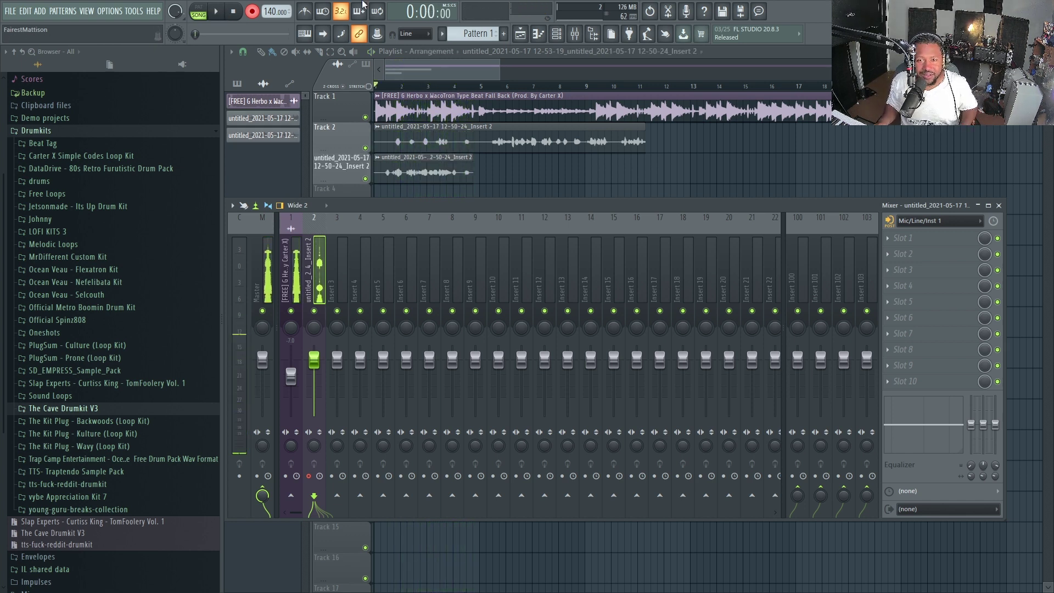
Step: Mute the first take on Track 2 and route the second take's channel to mixer track 3
click(365, 148)
key(F9)
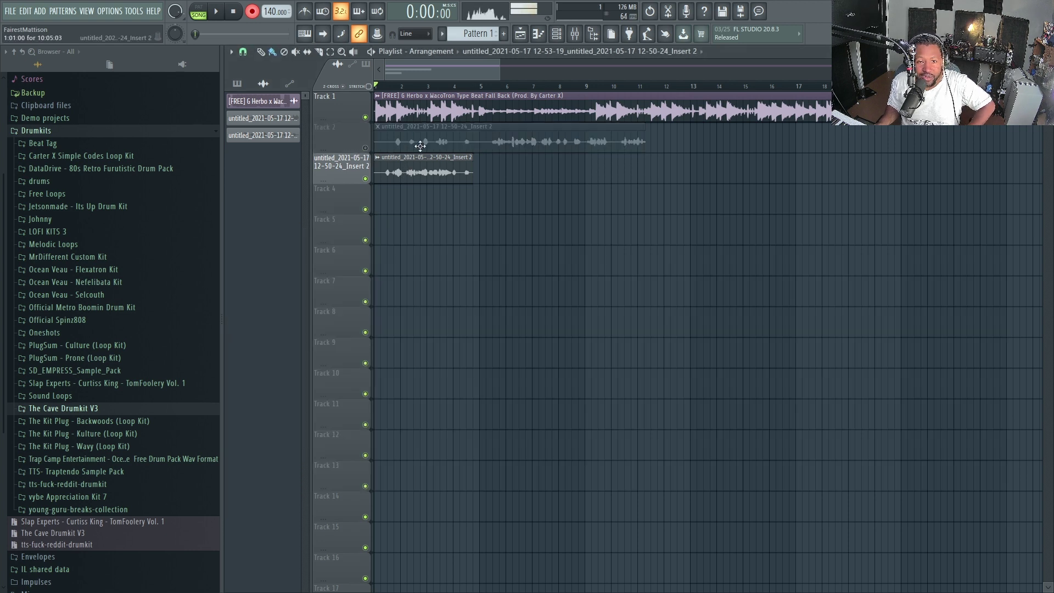
click(556, 34)
click(305, 172)
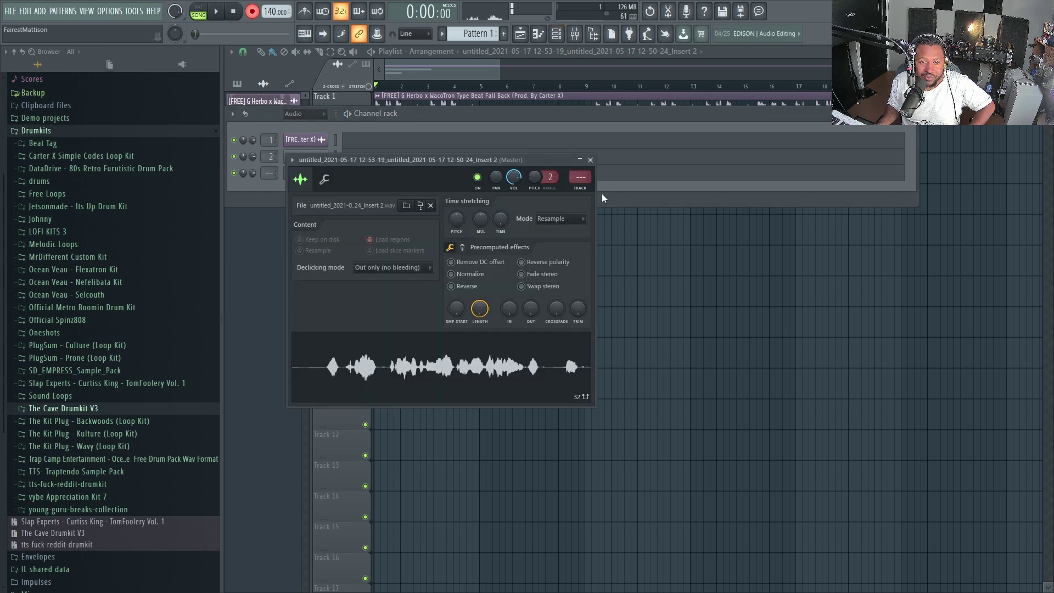
double_click(580, 186)
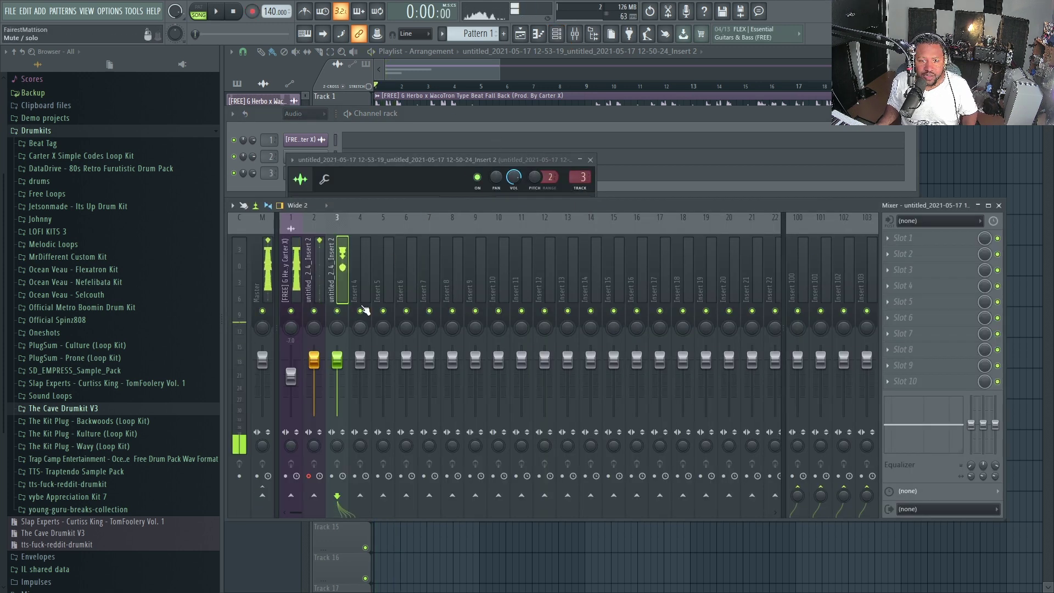
Step: Play back briefly to confirm the second take now runs through Insert 3
key(space)
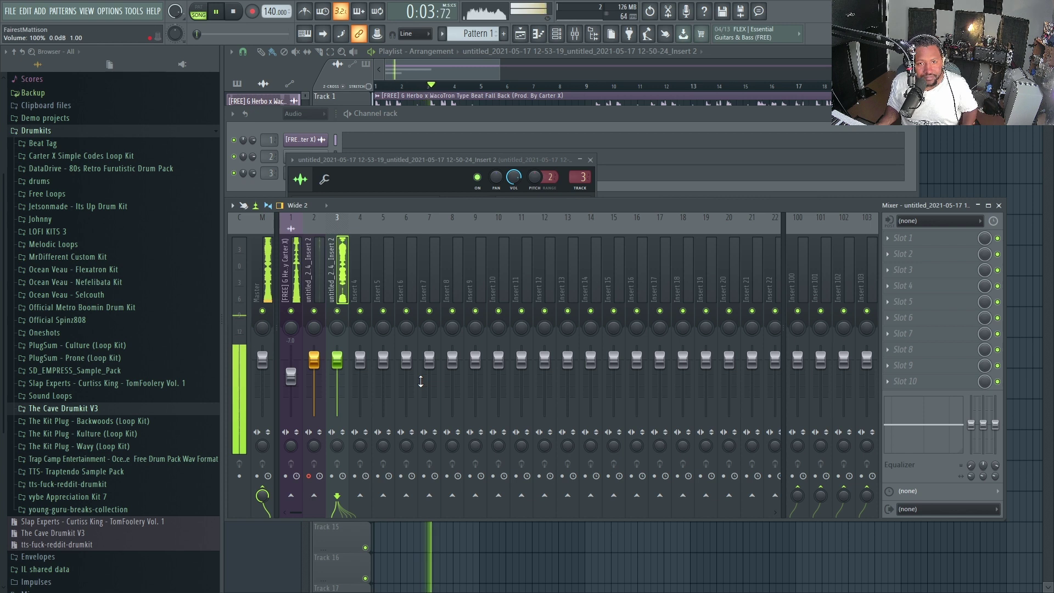
key(space)
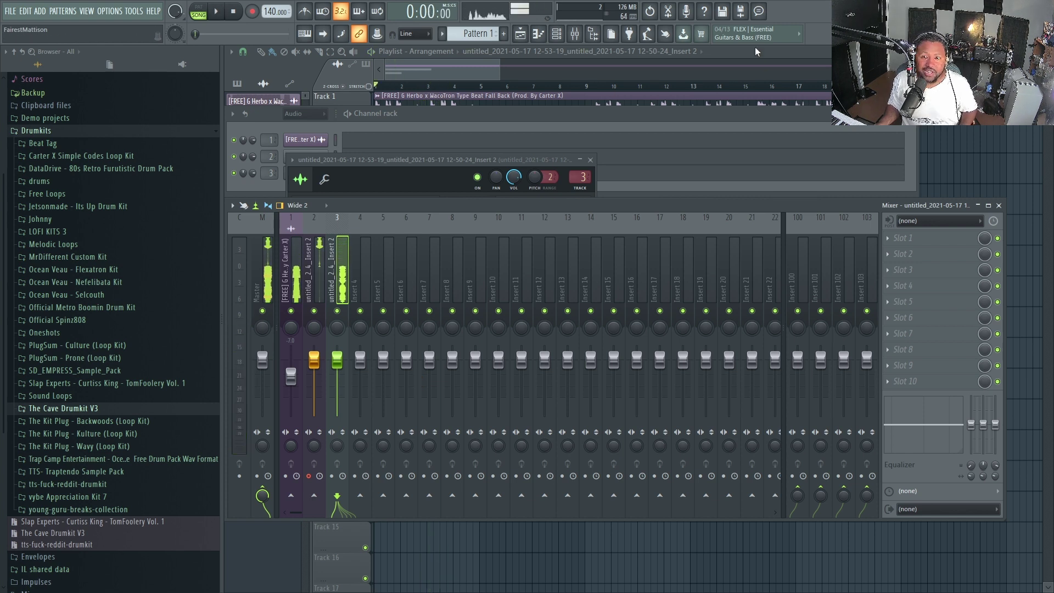
click(756, 50)
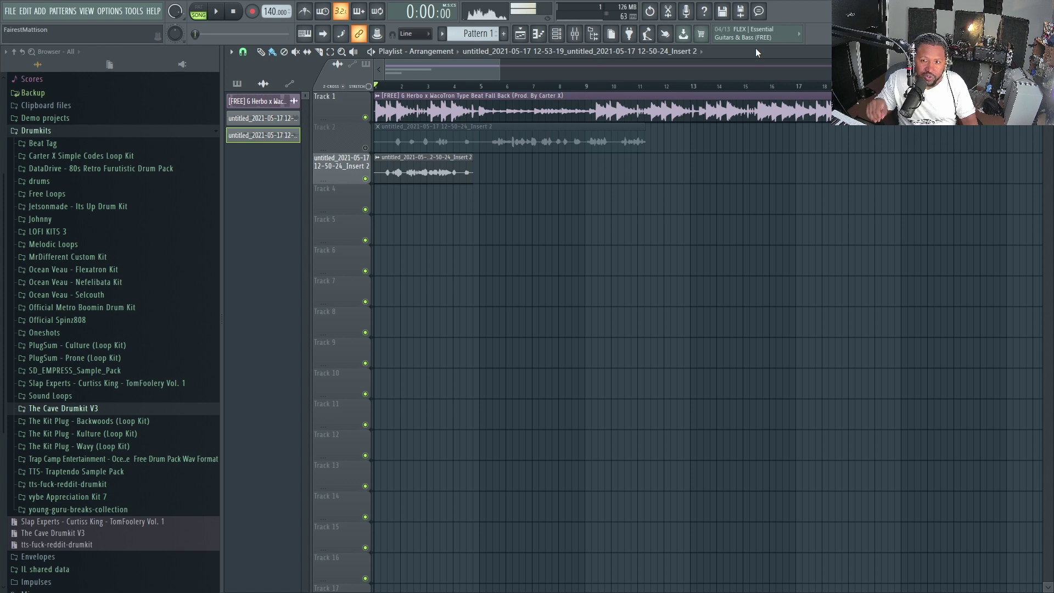
Step: Bring the Mixer back with F9, showing Inserts 2 and 3 named after their vocal takes
key(F9)
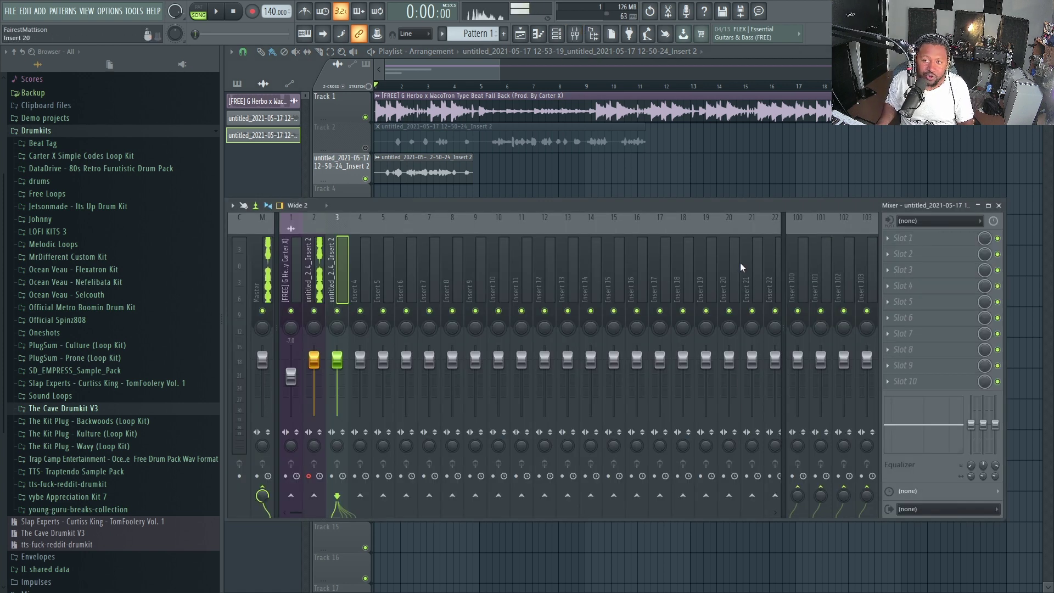